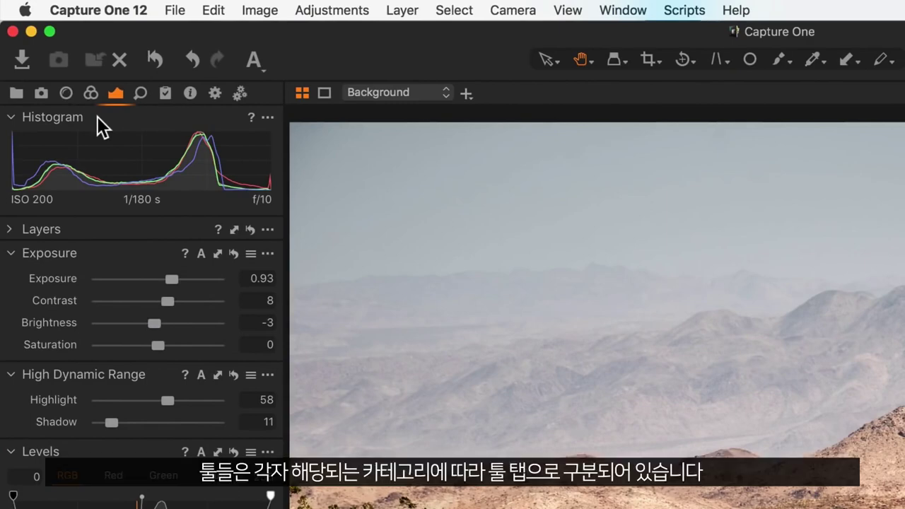
- Cycle through the Library, Camera, Lens, Color, Exposure and Details tool tabs, ending on Sharpening and Noise Reduction
{"action": "left_click", "coordinate": [17, 94]}
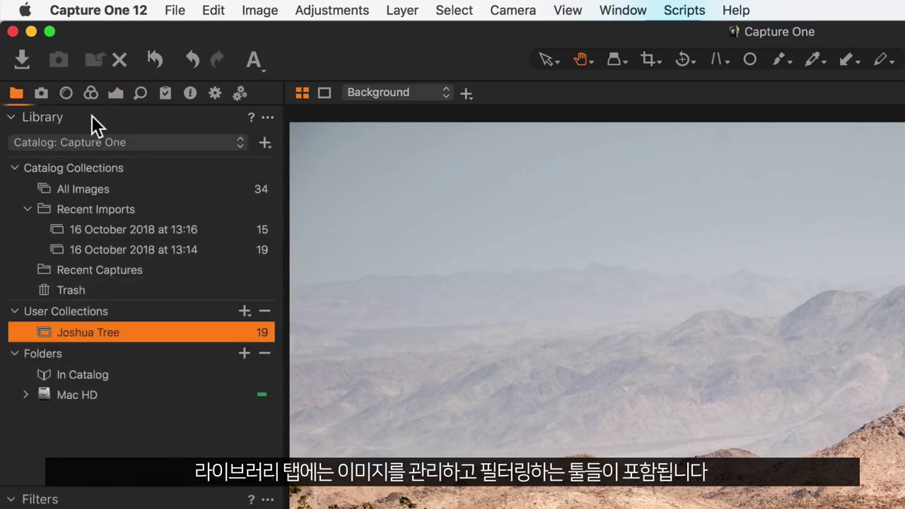
{"action": "left_click", "coordinate": [41, 94]}
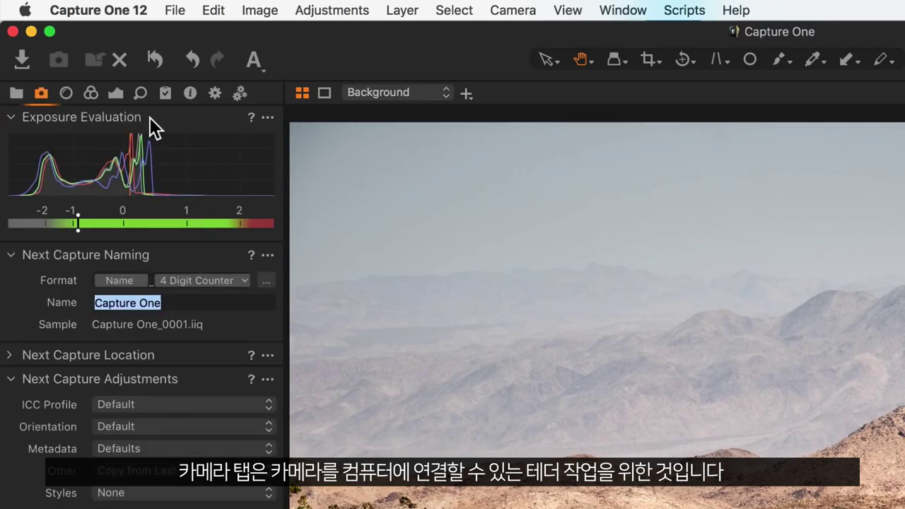
{"action": "left_click", "coordinate": [65, 94]}
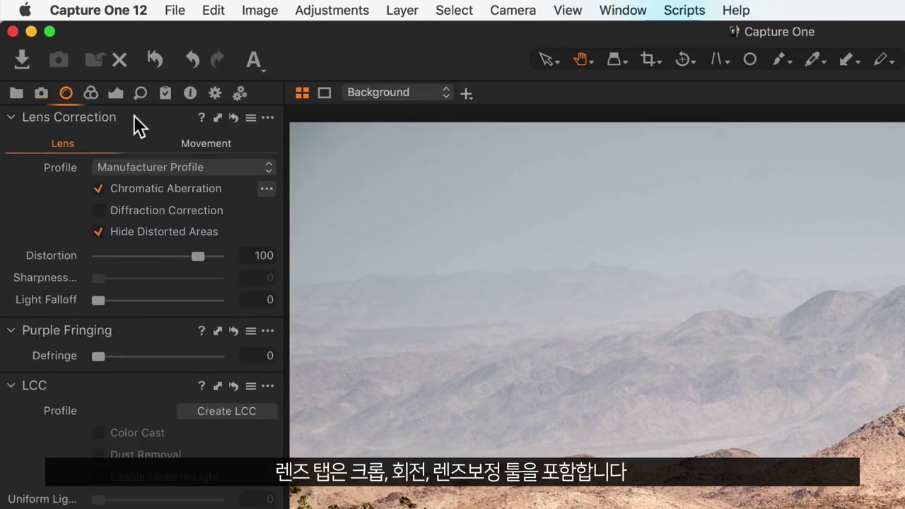
{"action": "left_click", "coordinate": [91, 94]}
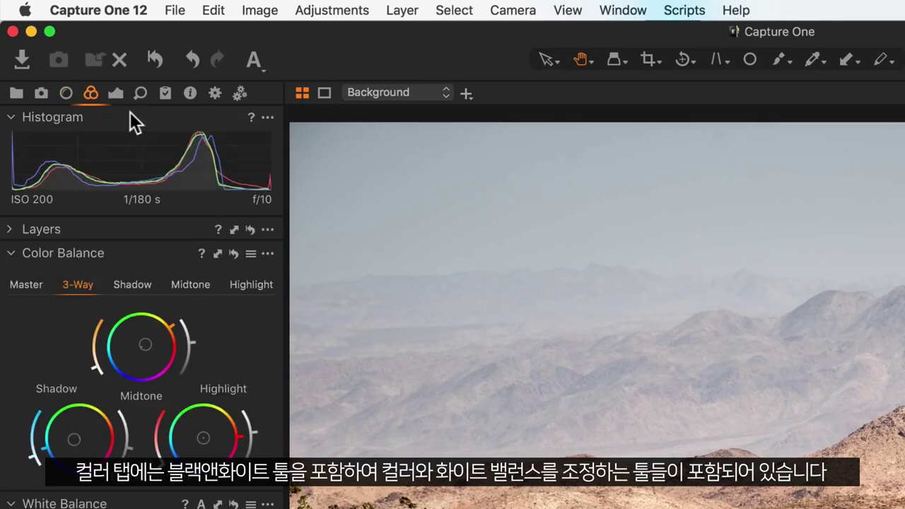
{"action": "left_click", "coordinate": [116, 93]}
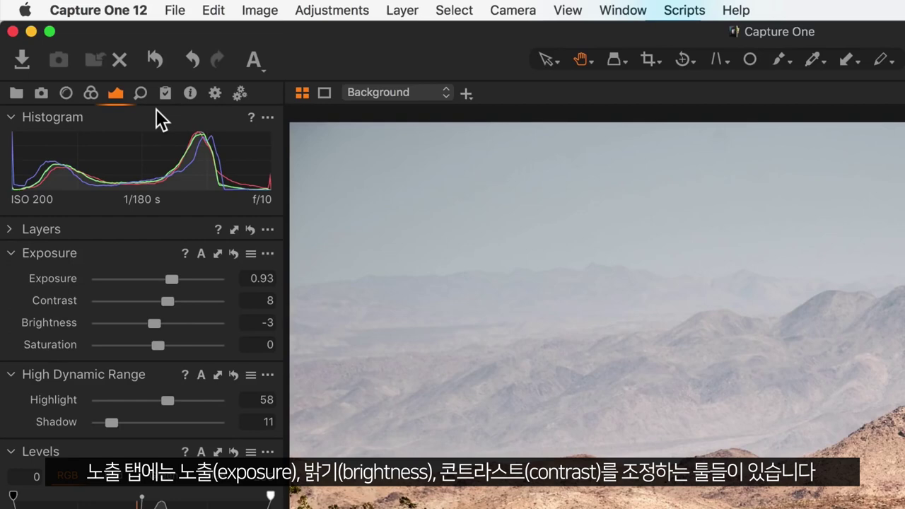
{"action": "left_click", "coordinate": [139, 95]}
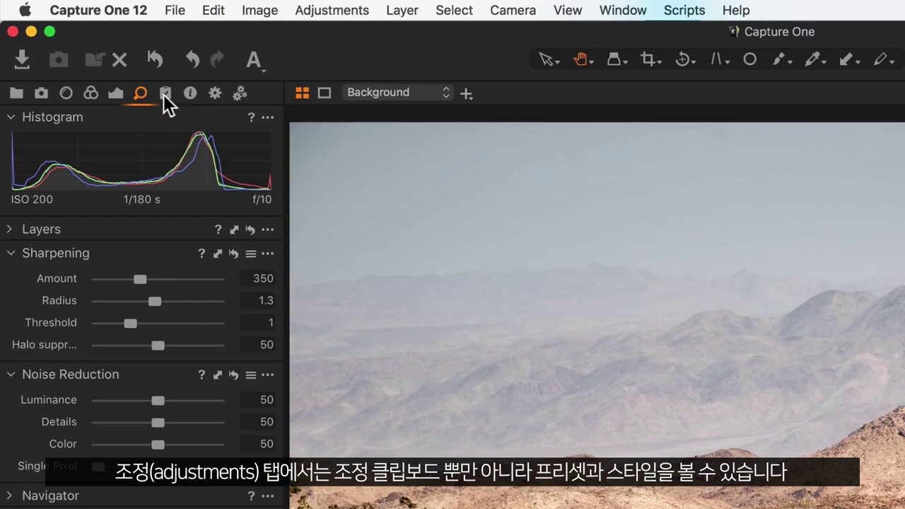
- Cycle through the Adjustments, Metadata, Output and Batch tool tabs, ending on the batch queue
{"action": "left_click", "coordinate": [165, 94]}
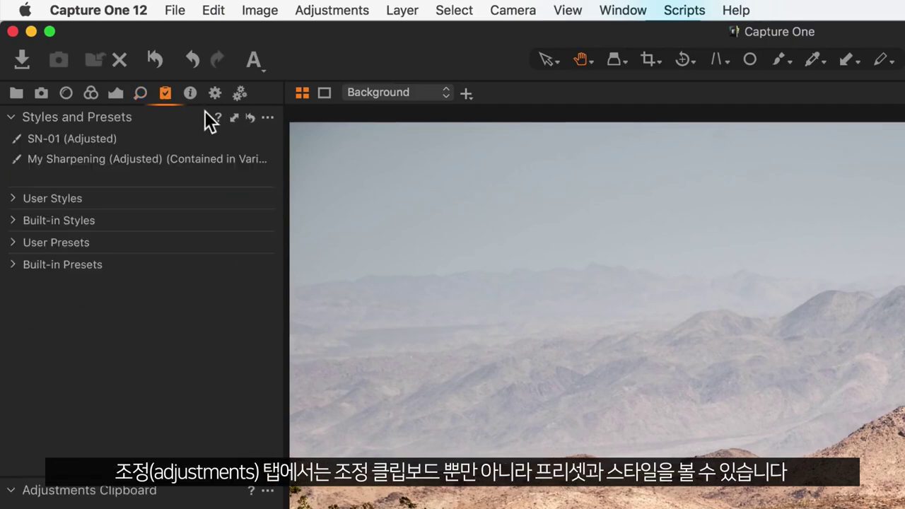
{"action": "left_click", "coordinate": [190, 94]}
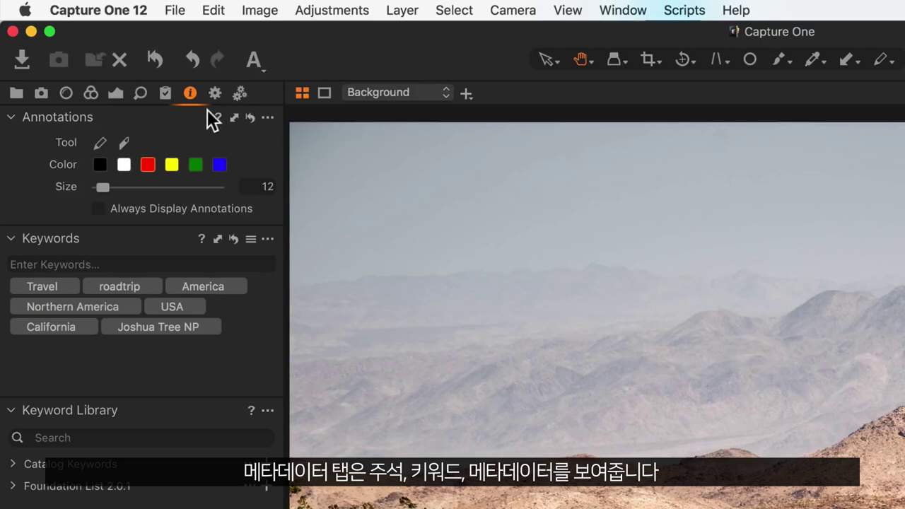
{"action": "left_click", "coordinate": [215, 95]}
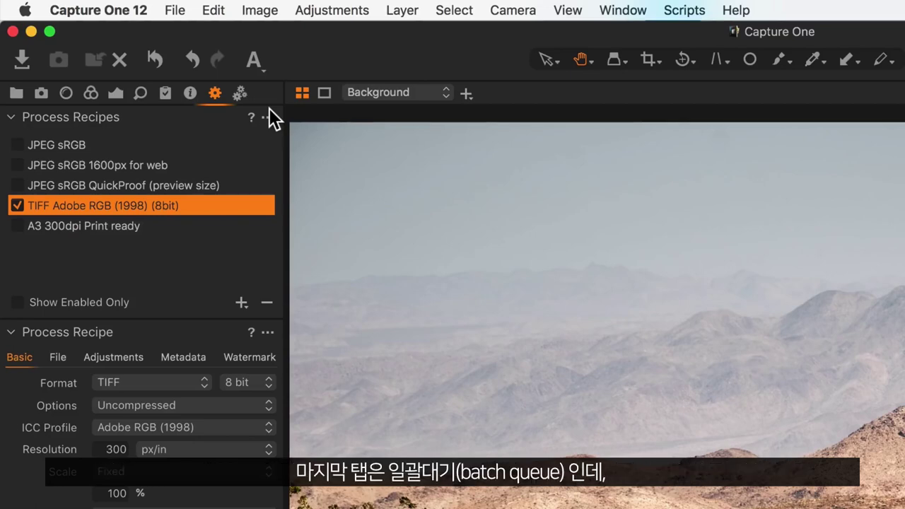
{"action": "left_click", "coordinate": [238, 93]}
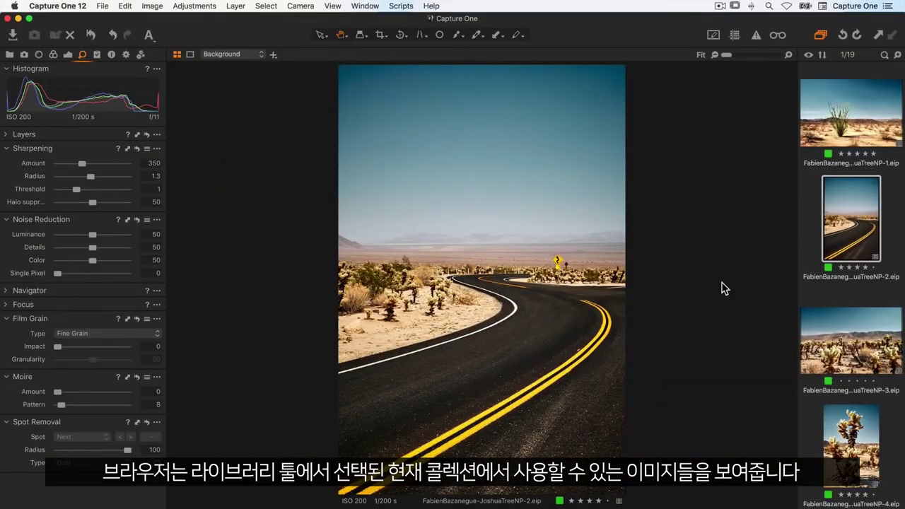
- View the cactus photo at 100%, pan across the mountain ridge, then zoom back to fit
{"action": "left_click", "coordinate": [817, 321]}
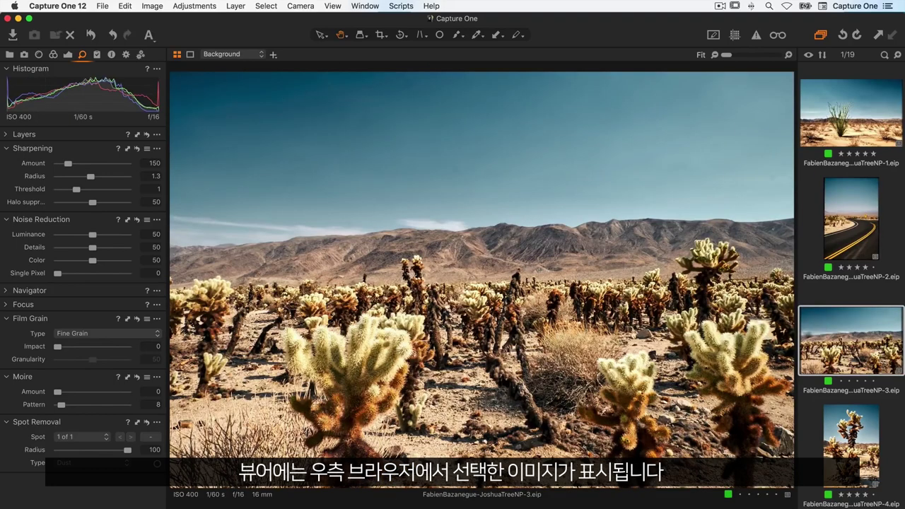
{"action": "double_click", "coordinate": [548, 253]}
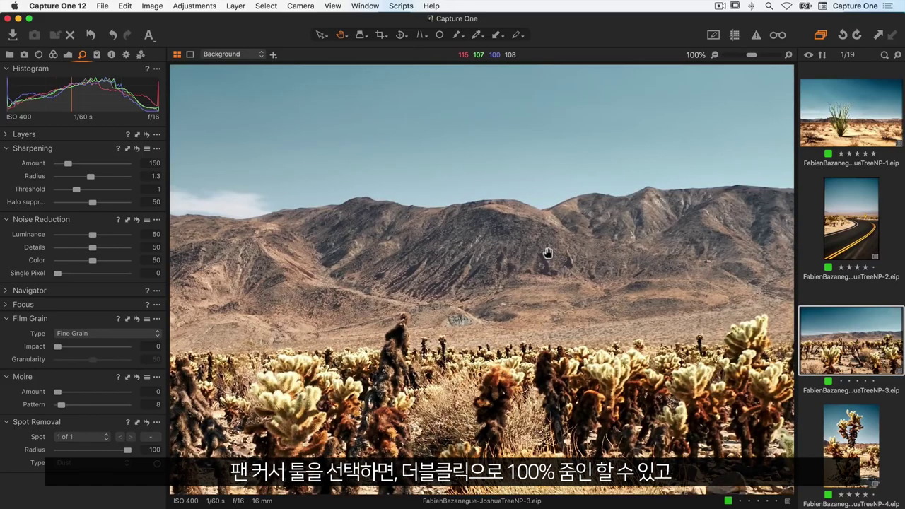
{"action": "left_click_drag", "start_coordinate": [548, 253], "coordinate": [337, 230]}
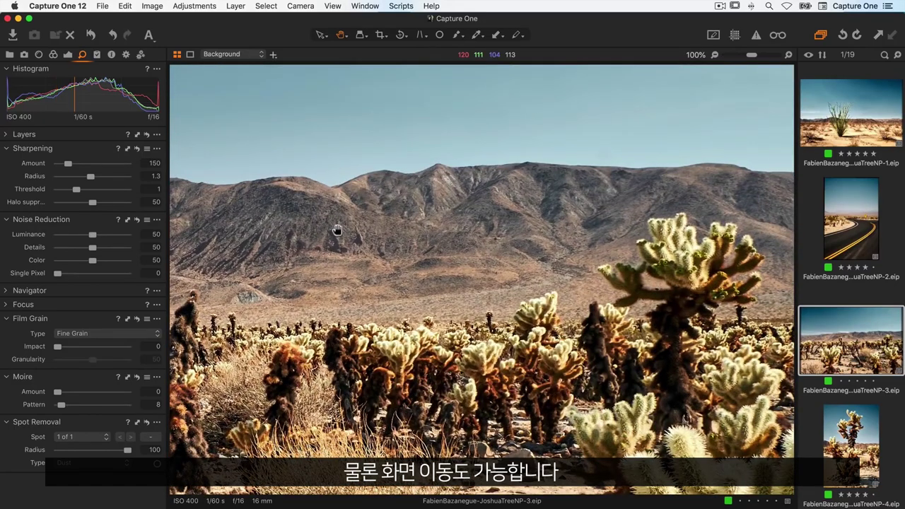
{"action": "double_click", "coordinate": [337, 230]}
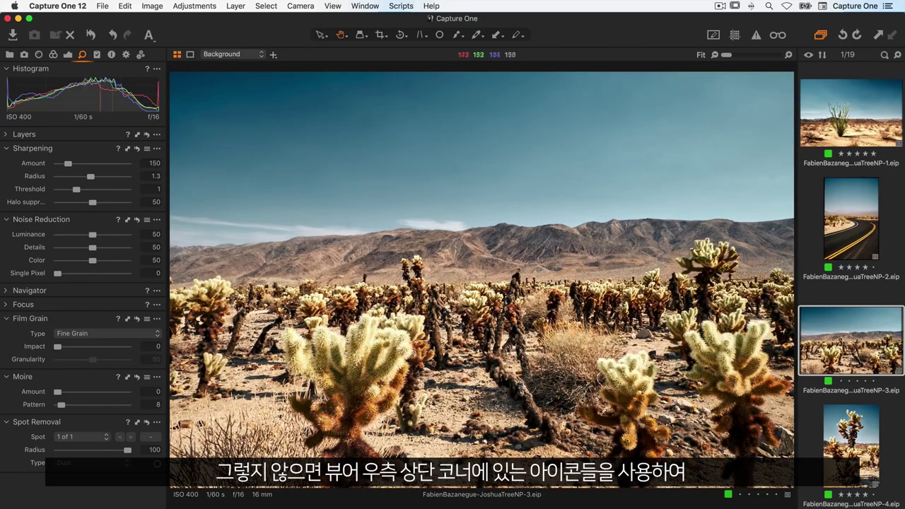
{"action": "left_click", "coordinate": [789, 56]}
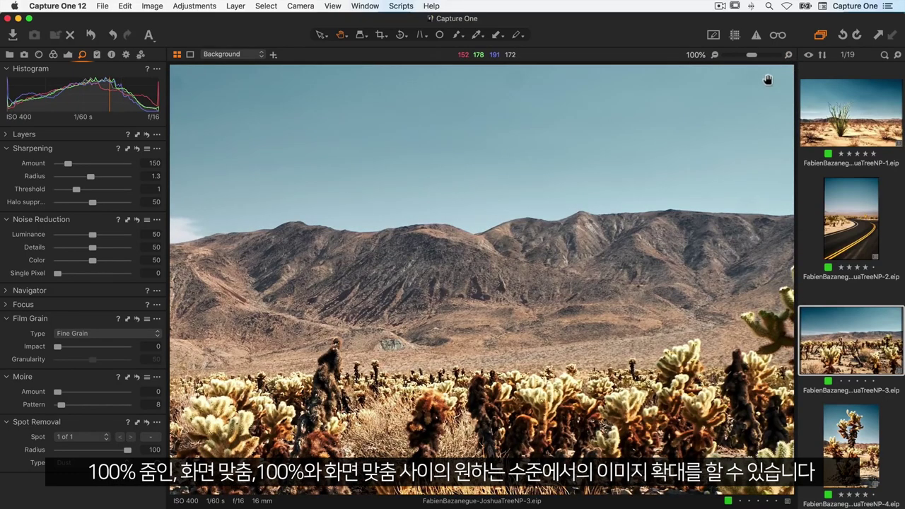
{"action": "left_click", "coordinate": [715, 55]}
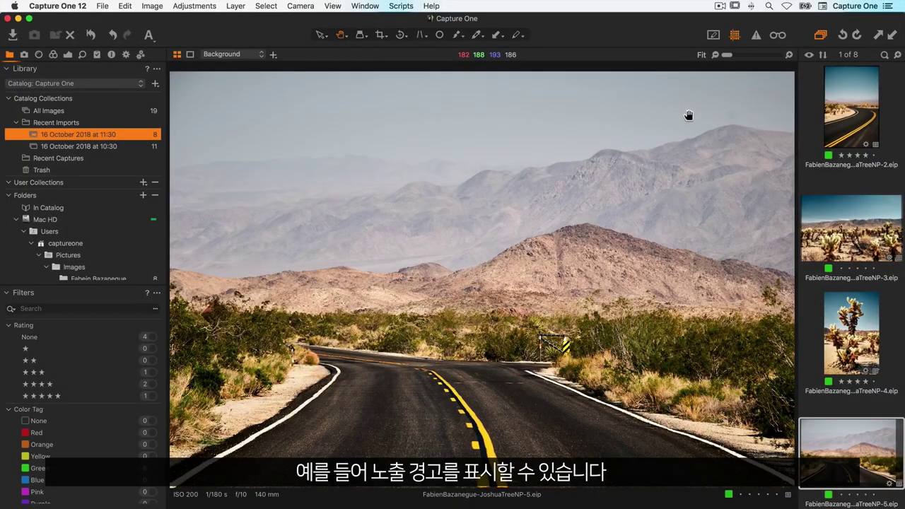
- Toggle the over-exposure warning on, then off so the red overlay disappears
{"action": "left_click", "coordinate": [757, 35]}
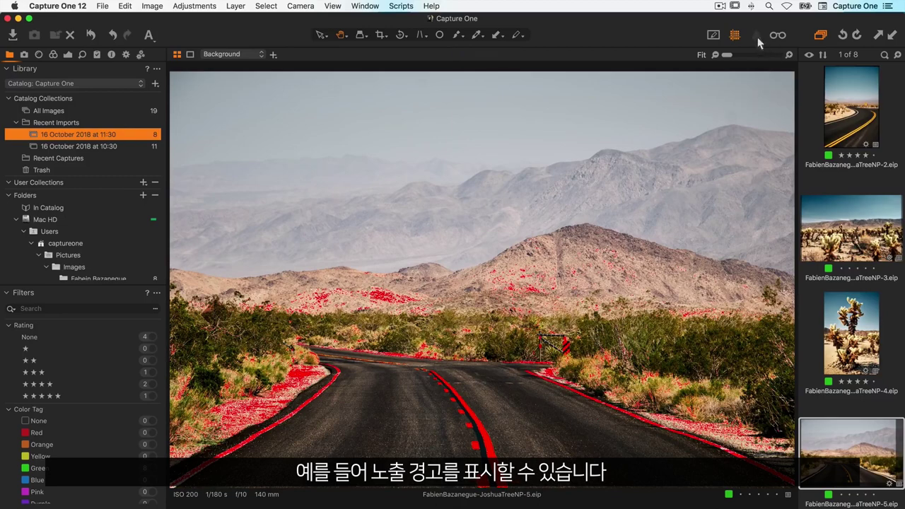
{"action": "left_click", "coordinate": [757, 35]}
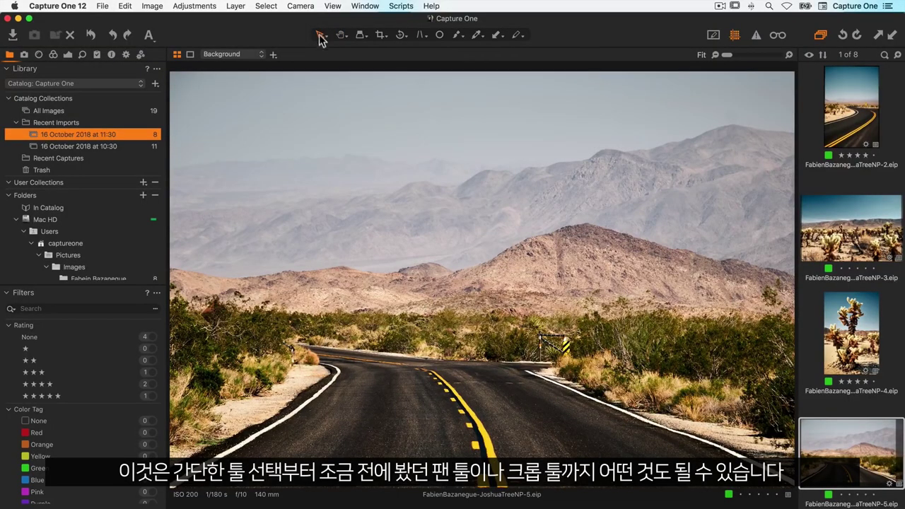
- Crop the road photo to an unconstrained 18.11 × 11.45 in frame, then return to the Pan tool
{"action": "left_click", "coordinate": [380, 36]}
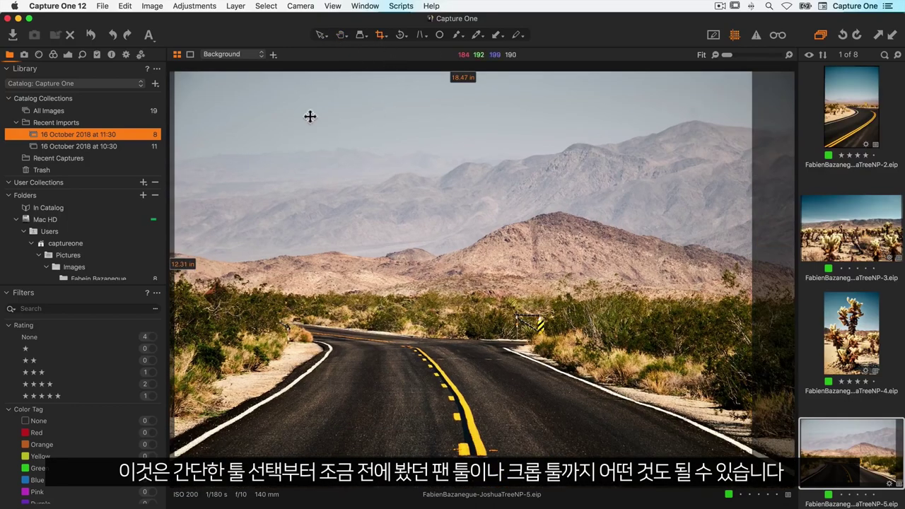
{"action": "left_click_drag", "start_coordinate": [176, 70], "coordinate": [185, 98]}
{"action": "right_click", "coordinate": [445, 151]}
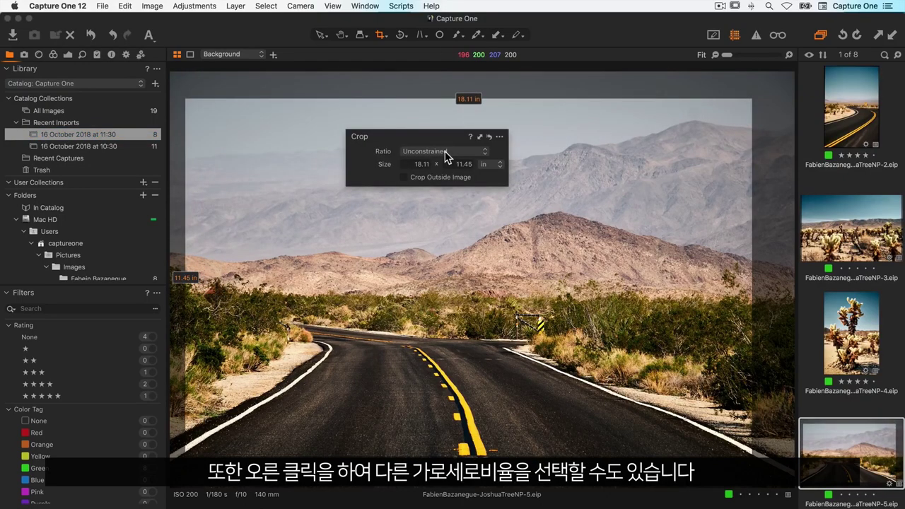
{"action": "left_click", "coordinate": [445, 152]}
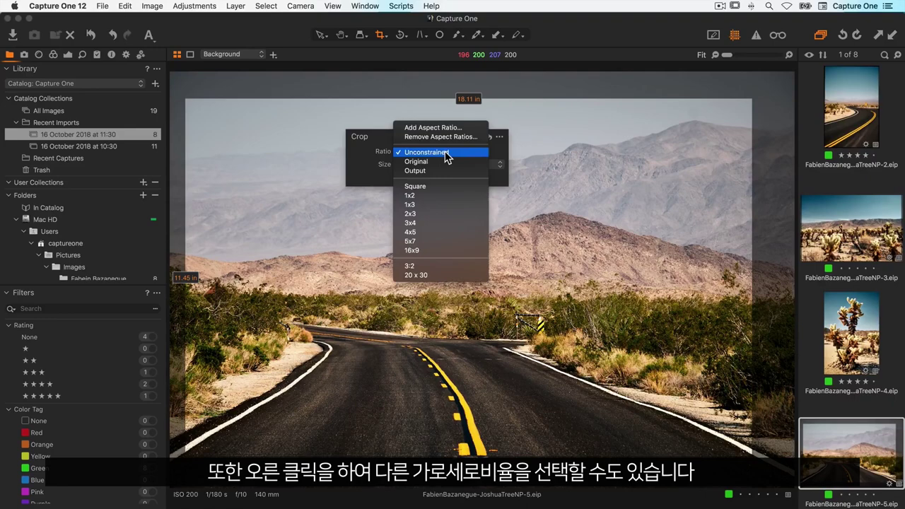
{"action": "left_click", "coordinate": [568, 155]}
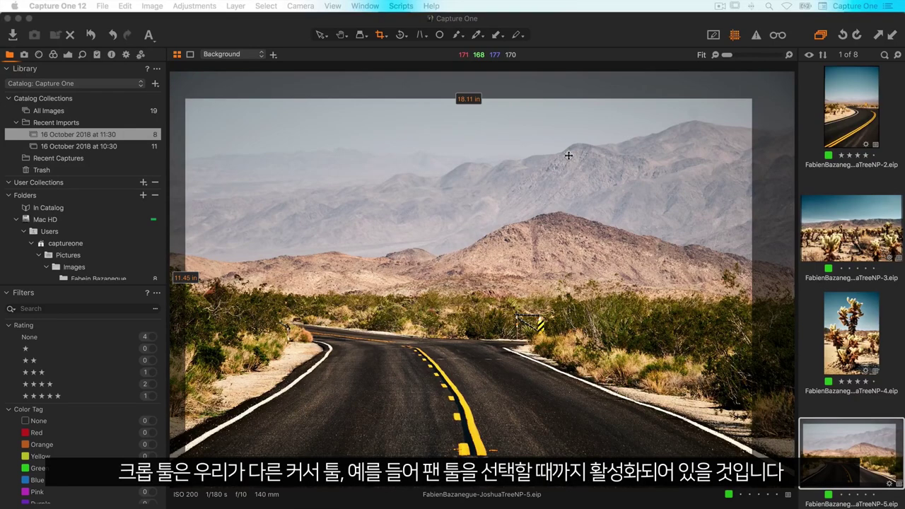
{"action": "left_click", "coordinate": [341, 36]}
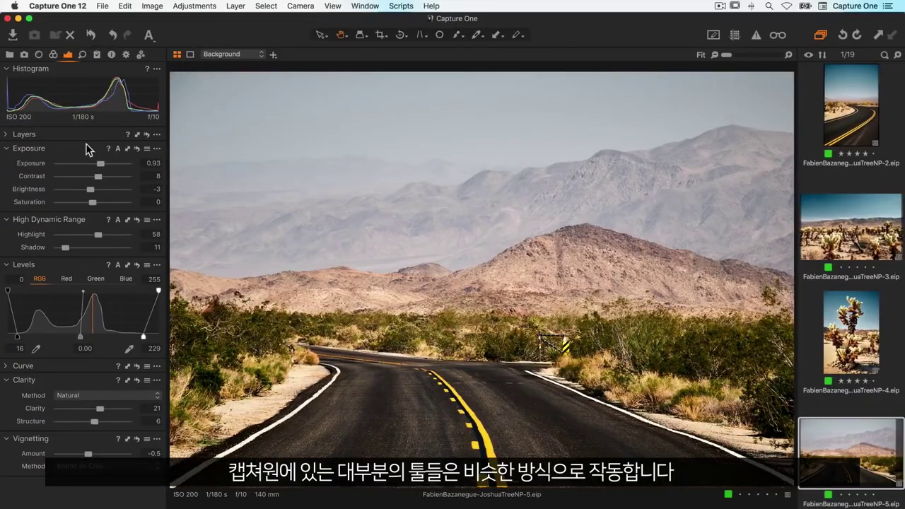
- Float the Exposure tool over the photo, set Exposure to 1.08, preview before/after, and reset Brightness to 0
{"action": "left_click_drag", "start_coordinate": [87, 148], "coordinate": [324, 190]}
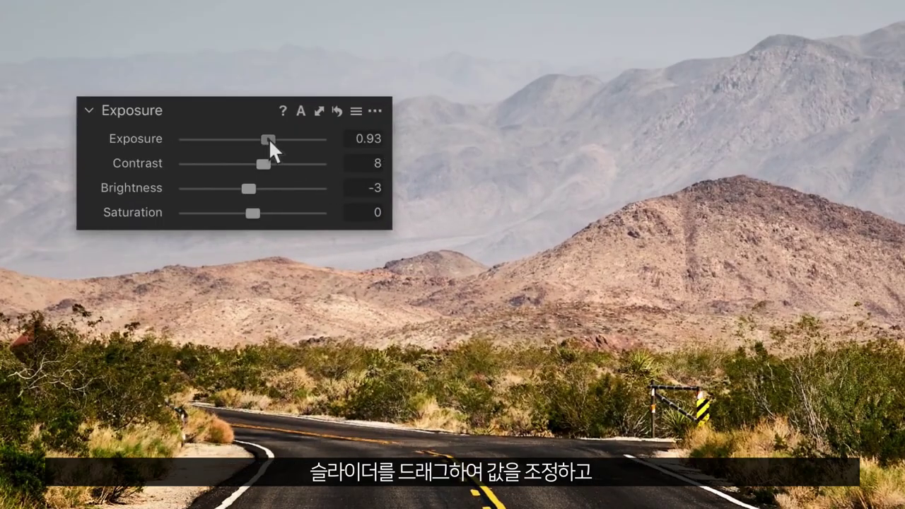
{"action": "left_click_drag", "start_coordinate": [269, 138], "coordinate": [271, 137]}
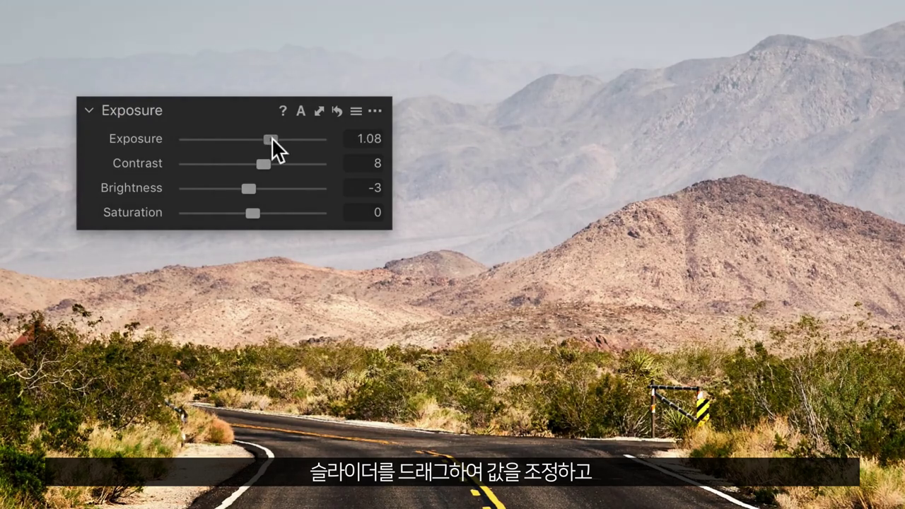
{"action": "left_click", "coordinate": [142, 138]}
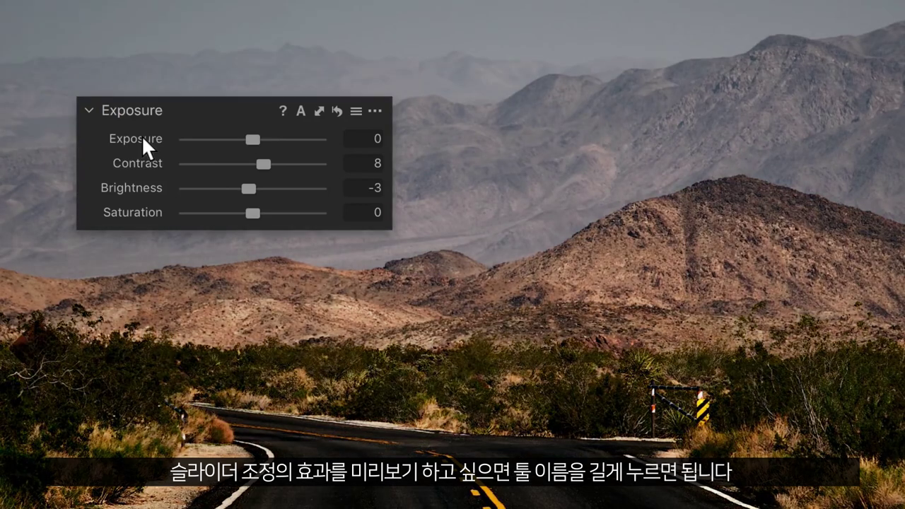
{"action": "left_click_drag", "start_coordinate": [142, 135], "coordinate": [142, 135]}
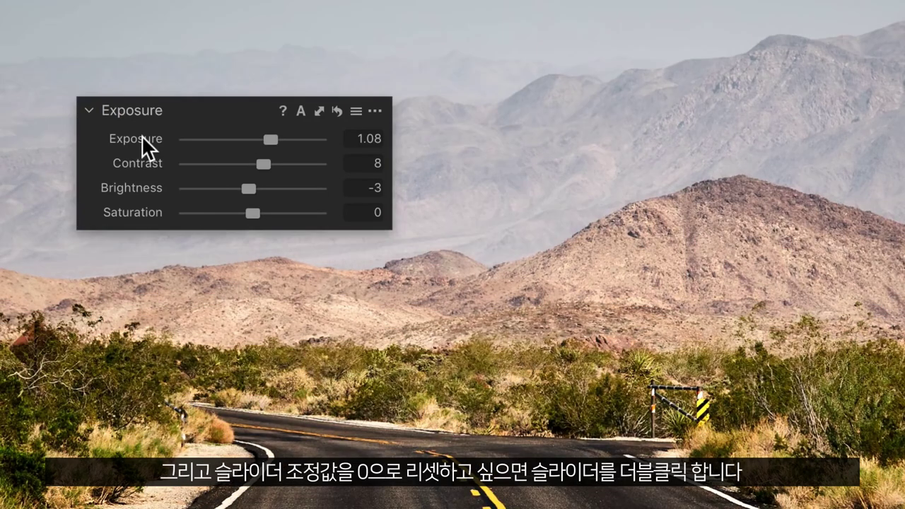
{"action": "left_click", "coordinate": [287, 188]}
{"action": "double_click", "coordinate": [289, 188]}
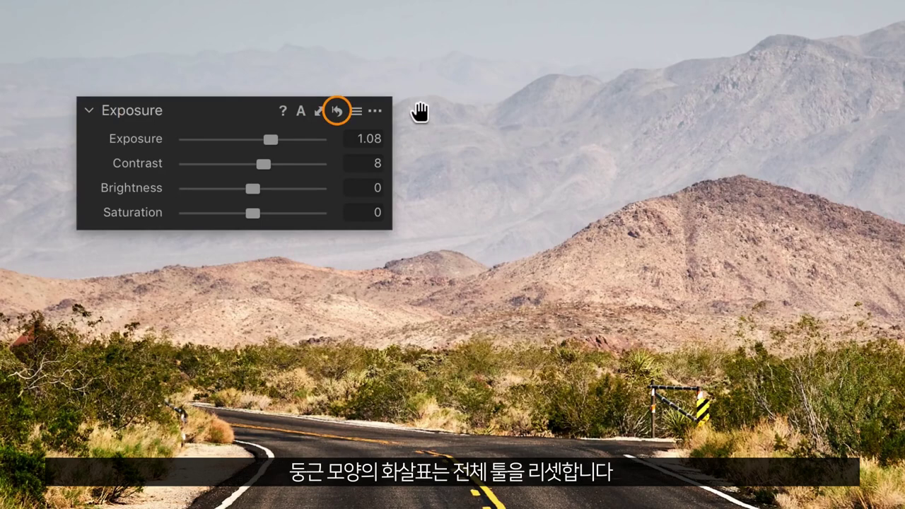
- Check the Exposure tool's presets and extra-options menus, then drag an item off the main toolbar
{"action": "left_click", "coordinate": [355, 111]}
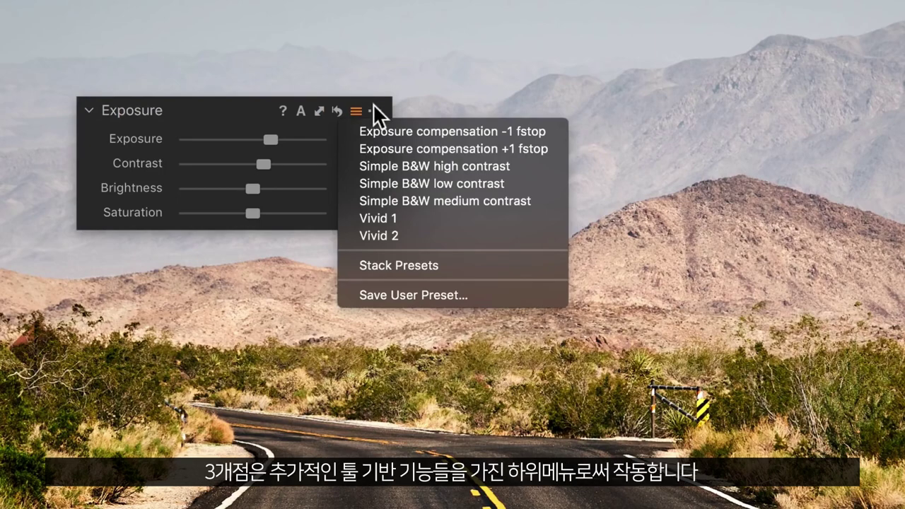
{"action": "left_click", "coordinate": [374, 110]}
{"action": "left_click", "coordinate": [375, 110]}
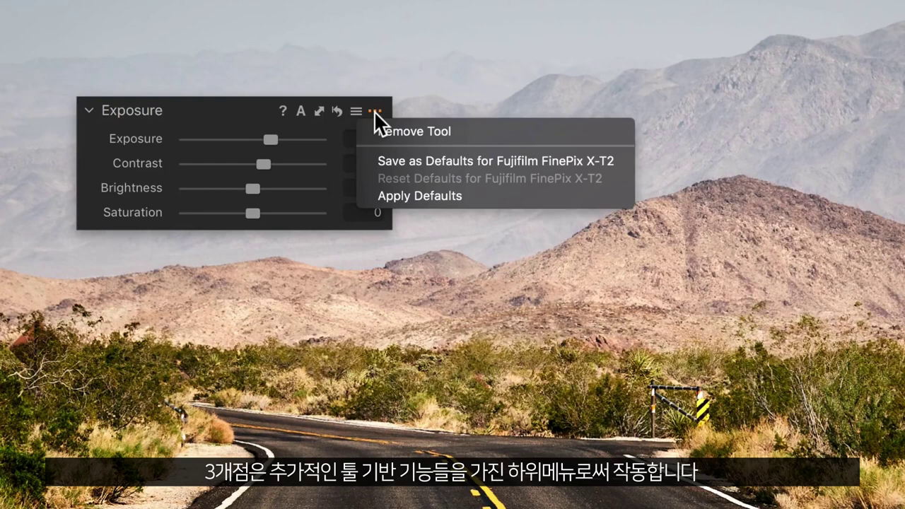
{"action": "left_click", "coordinate": [423, 90]}
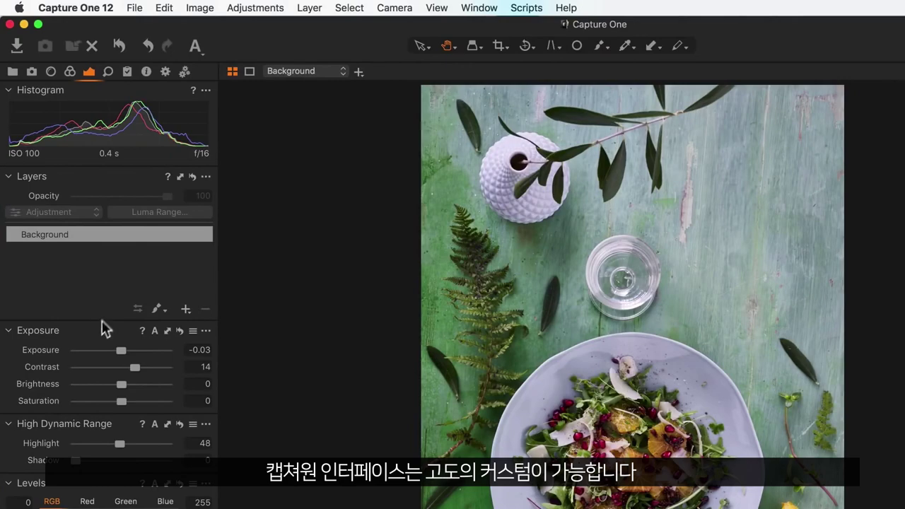
{"action": "left_click_drag", "start_coordinate": [117, 338], "coordinate": [120, 197]}
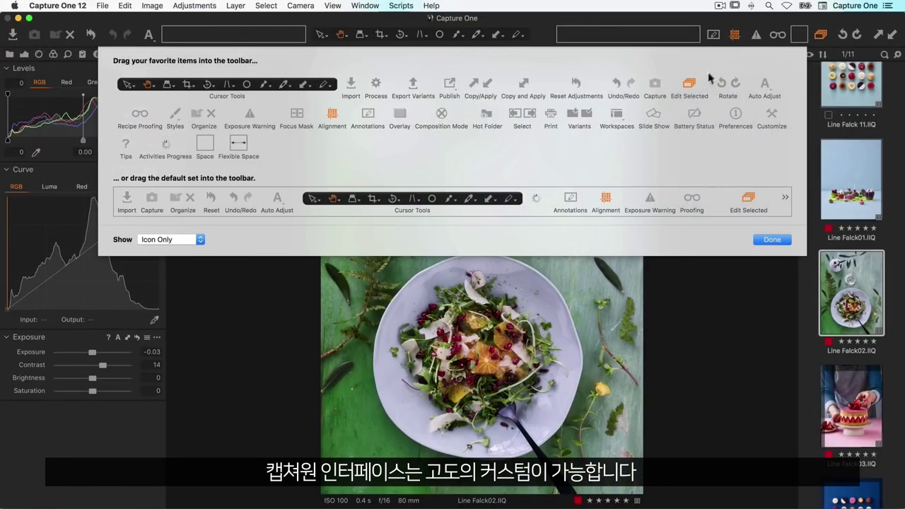
{"action": "left_click_drag", "start_coordinate": [714, 34], "coordinate": [642, 168]}
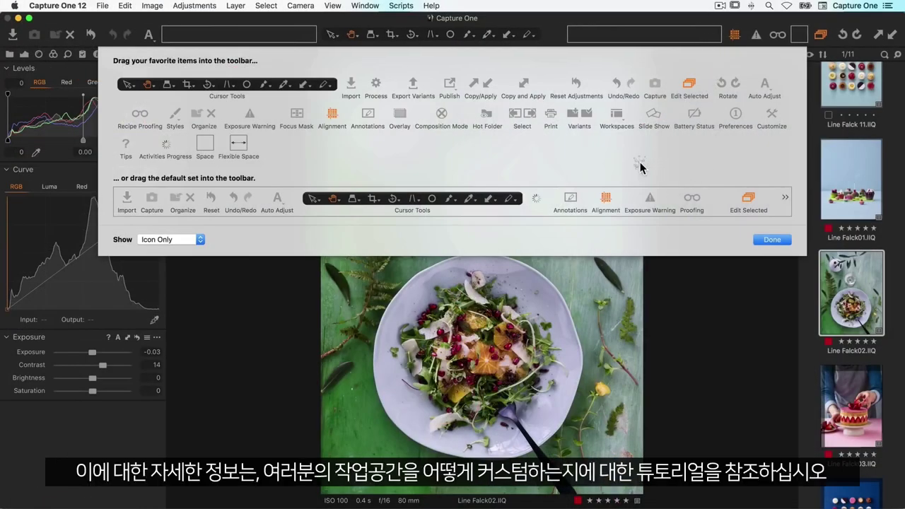